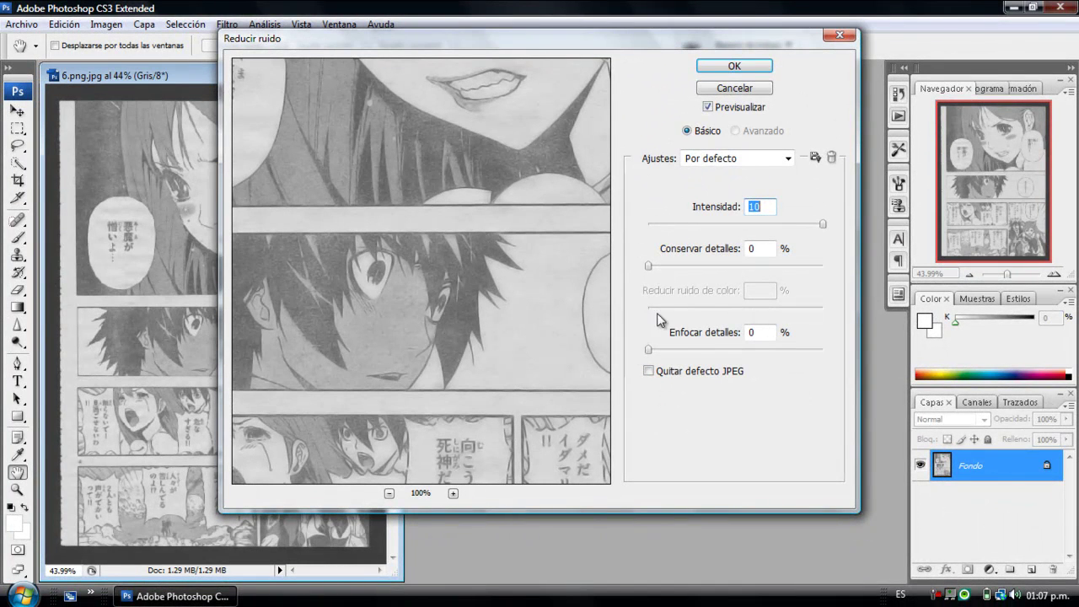
Apply the Reduce Noise filter to the manga page with strength 10 and preserve details and sharpen details at 0%
click(732, 65)
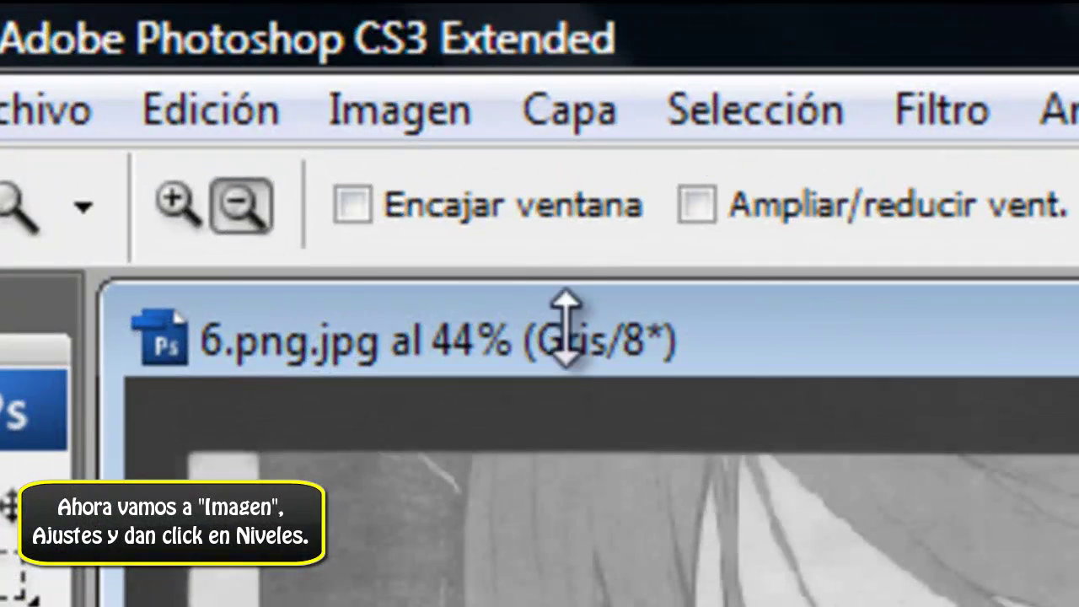
Apply a Levels adjustment to the page with black input level 87 and white input level 202
click(390, 108)
mouse_move(821, 308)
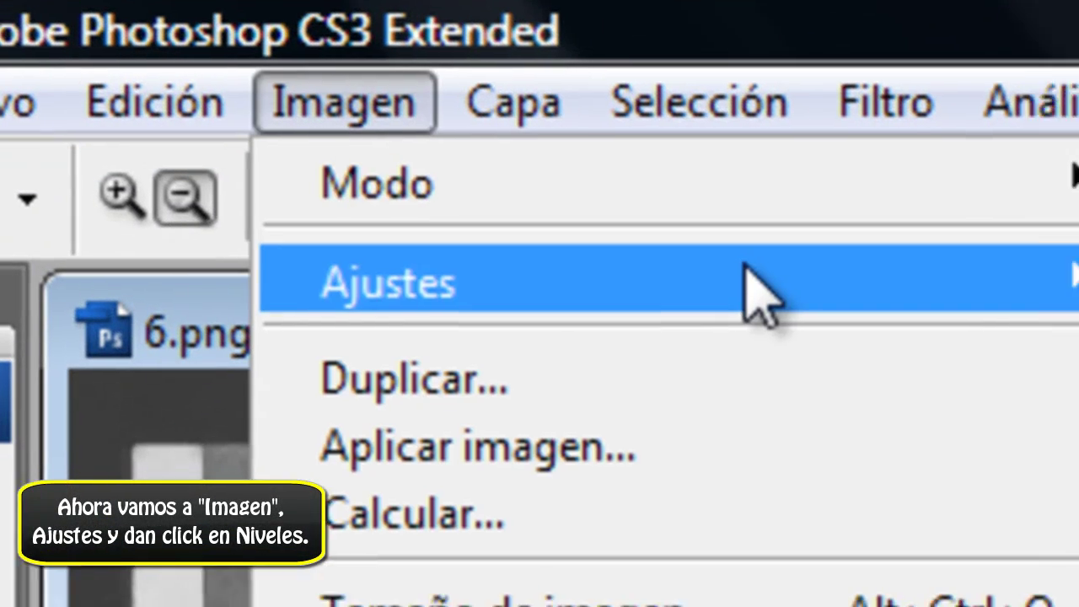
click(1078, 304)
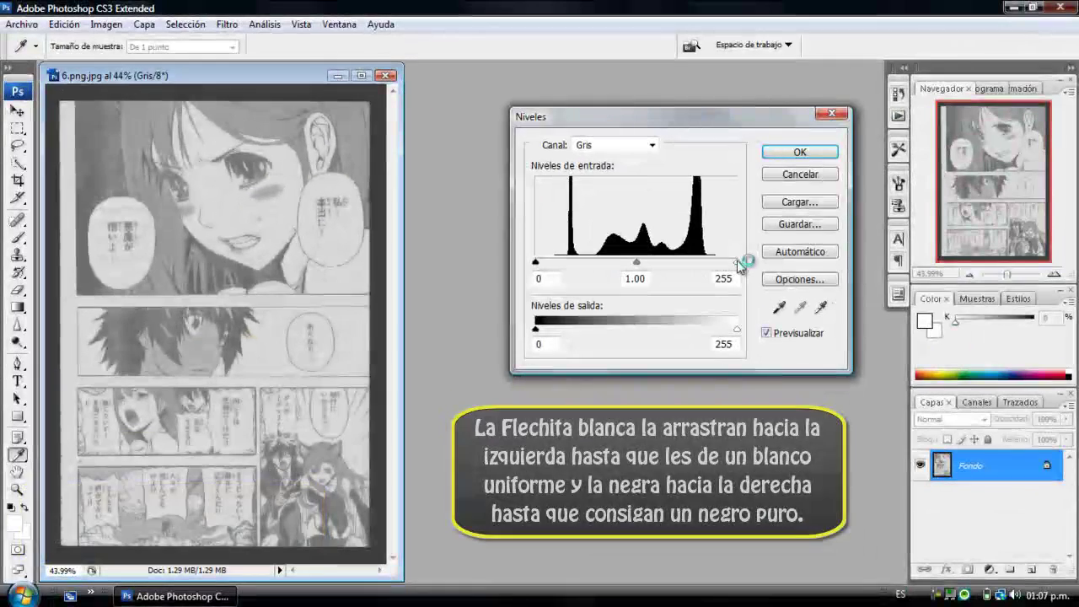
drag(737, 261, 696, 264)
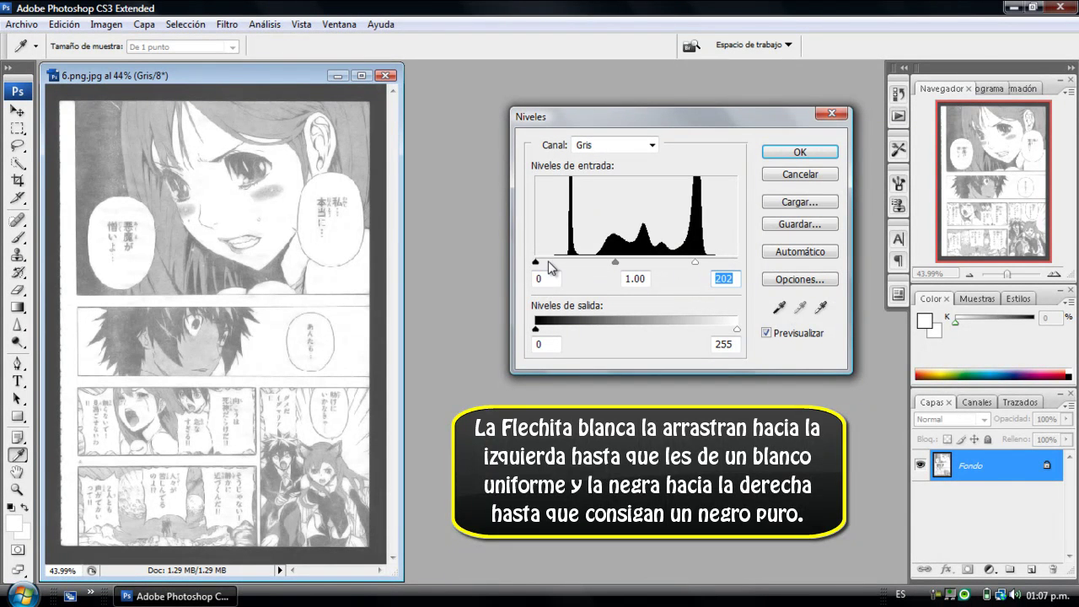
drag(537, 262, 604, 265)
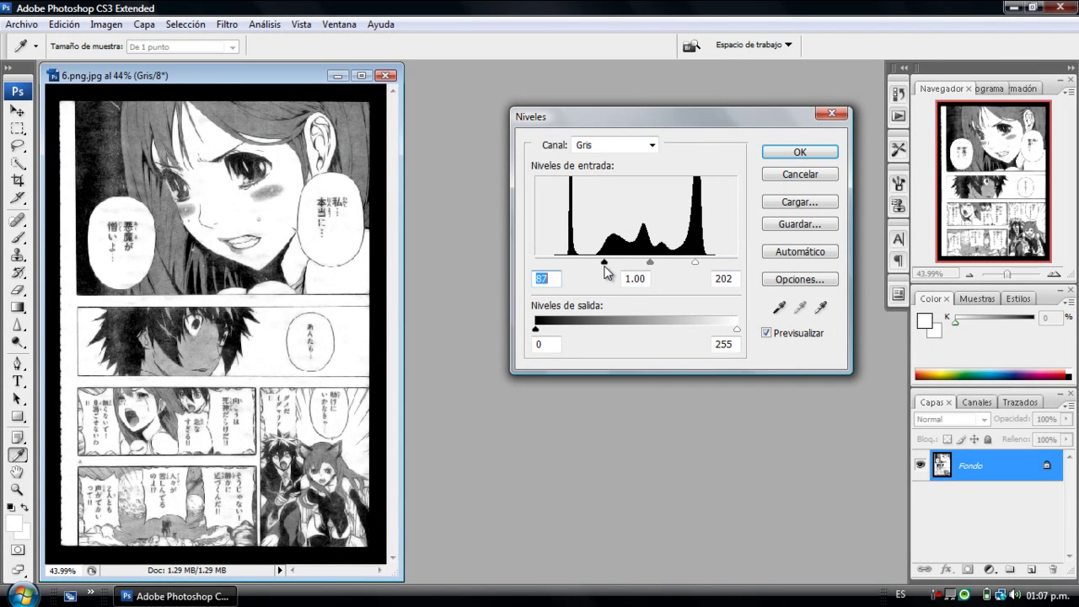
click(800, 151)
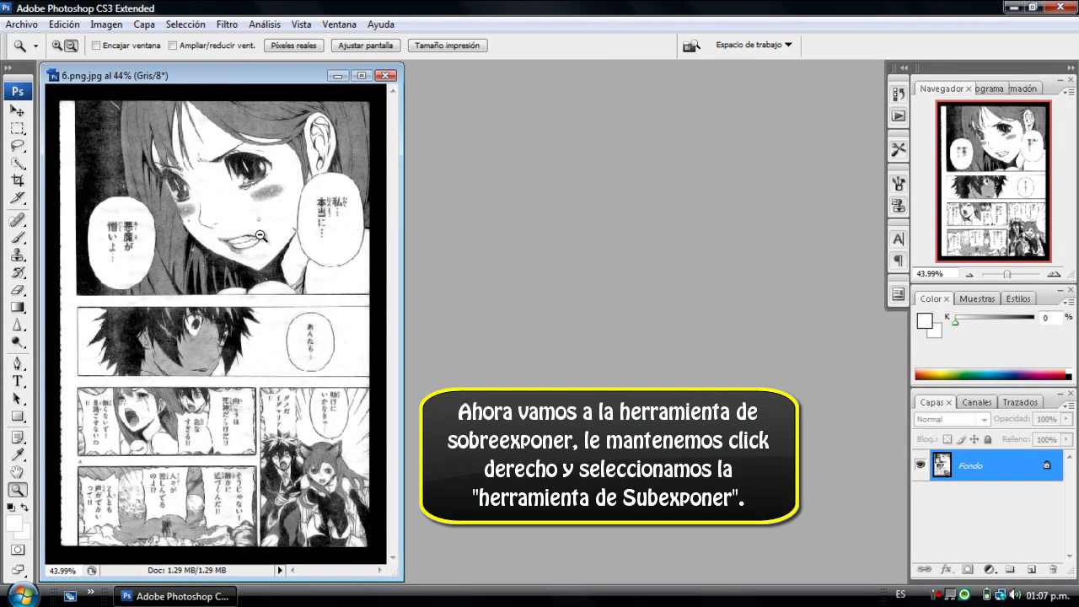
Darken the grey hair and eye areas of the large upper panel using the Burn tool with Midtones range and 50% exposure
click(20, 344)
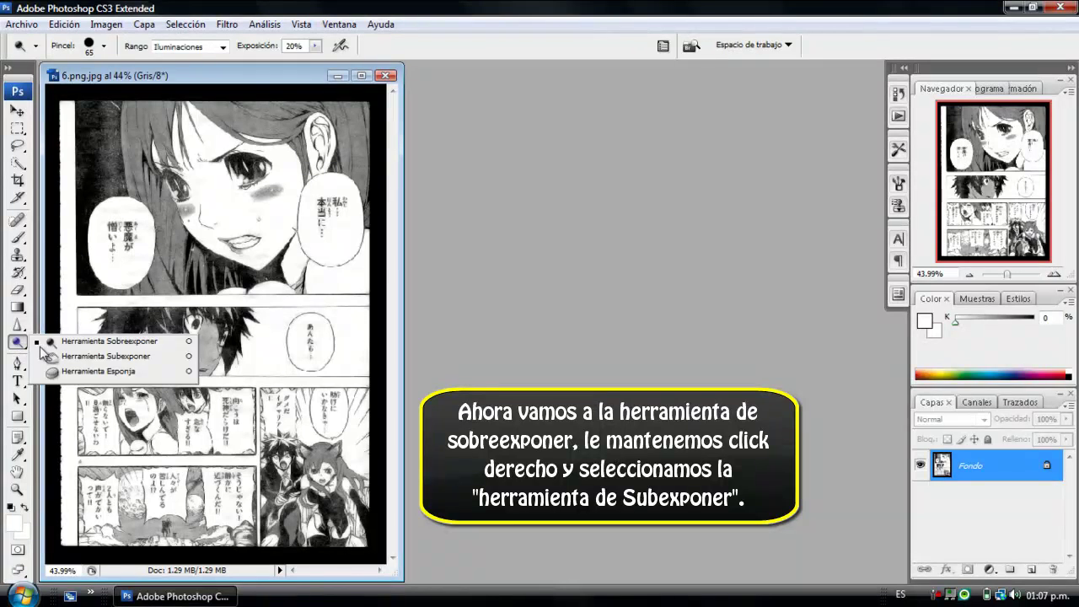
click(56, 357)
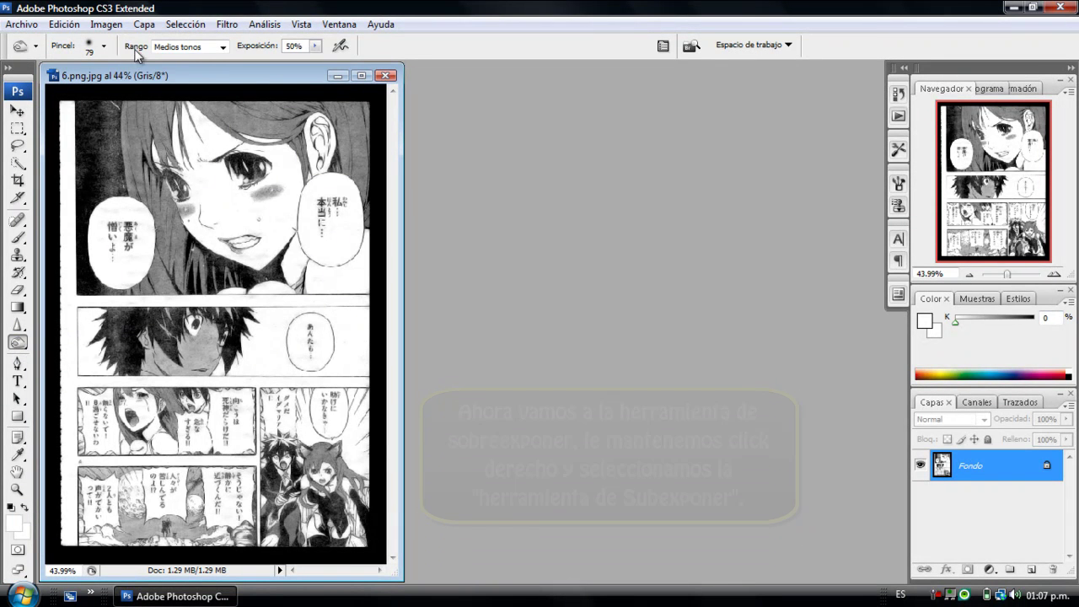
click(222, 47)
click(222, 47)
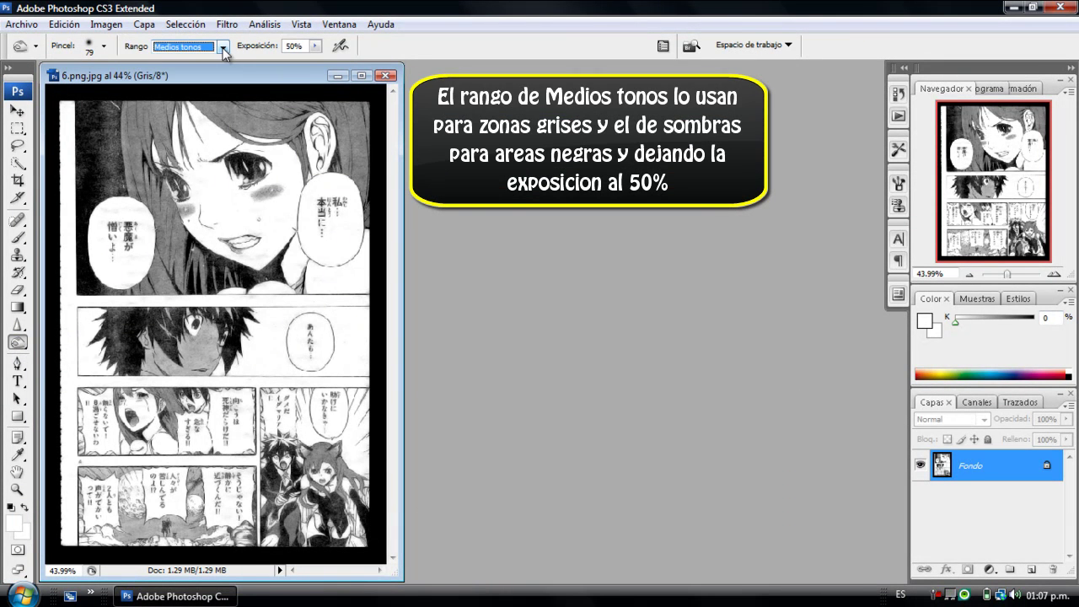
mouse_move(330, 110)
mouse_down()
mouse_move(351, 168)
mouse_move(345, 120)
mouse_move(207, 114)
mouse_move(310, 151)
mouse_up()
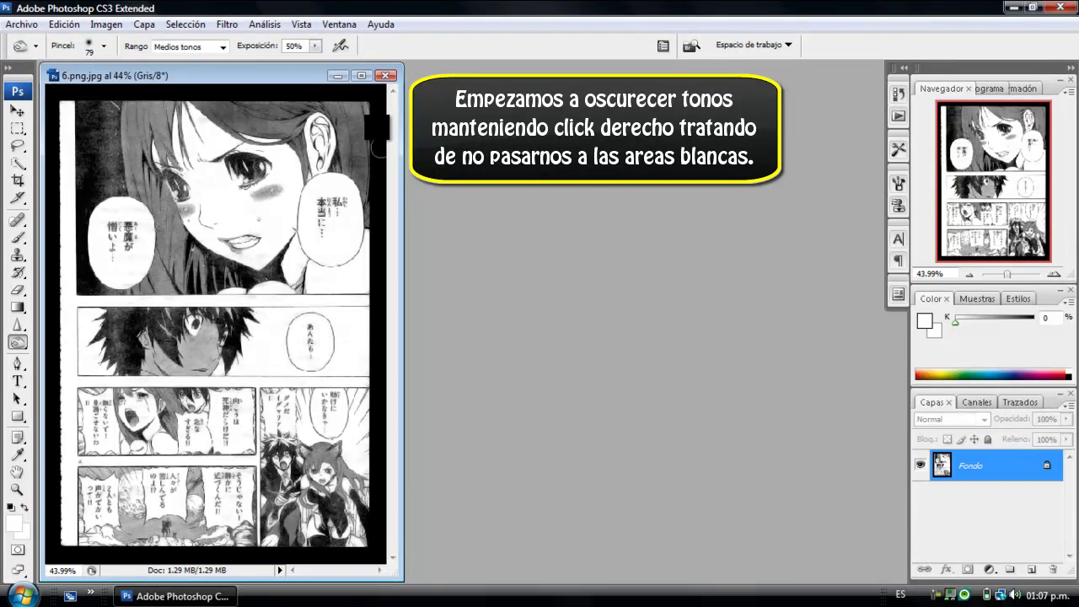
mouse_move(336, 109)
mouse_down()
mouse_move(209, 109)
mouse_move(161, 151)
mouse_move(139, 105)
mouse_move(142, 194)
mouse_move(167, 182)
mouse_move(189, 230)
mouse_move(138, 134)
mouse_move(169, 280)
mouse_move(177, 248)
mouse_move(242, 273)
mouse_move(139, 284)
mouse_move(147, 126)
mouse_up()
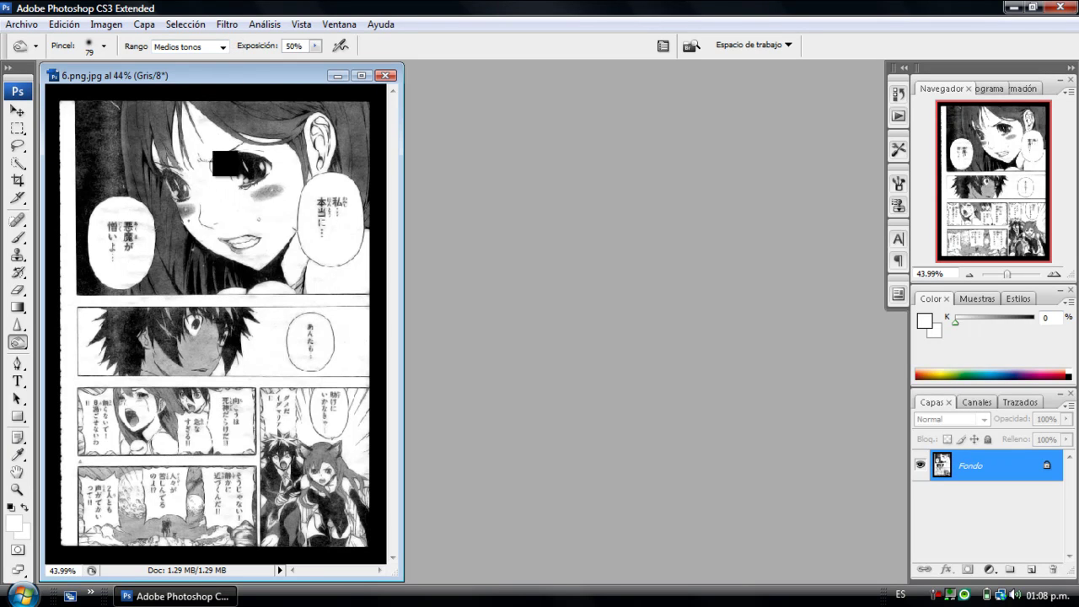
drag(238, 153, 202, 166)
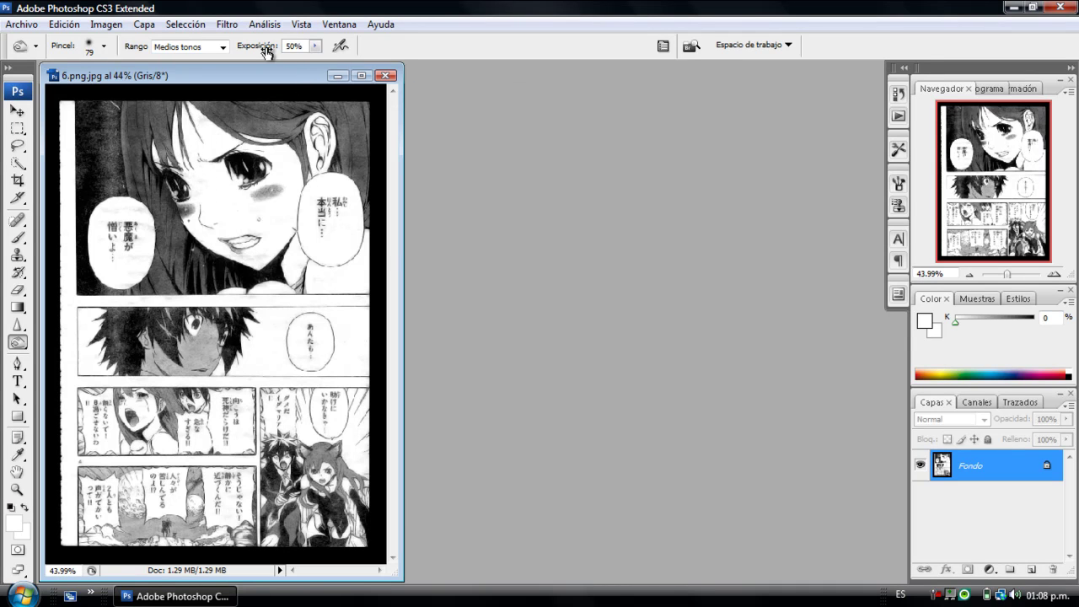
Burn the black areas of all the panels and the page's dark border with the range set to Shadows
click(223, 47)
click(173, 56)
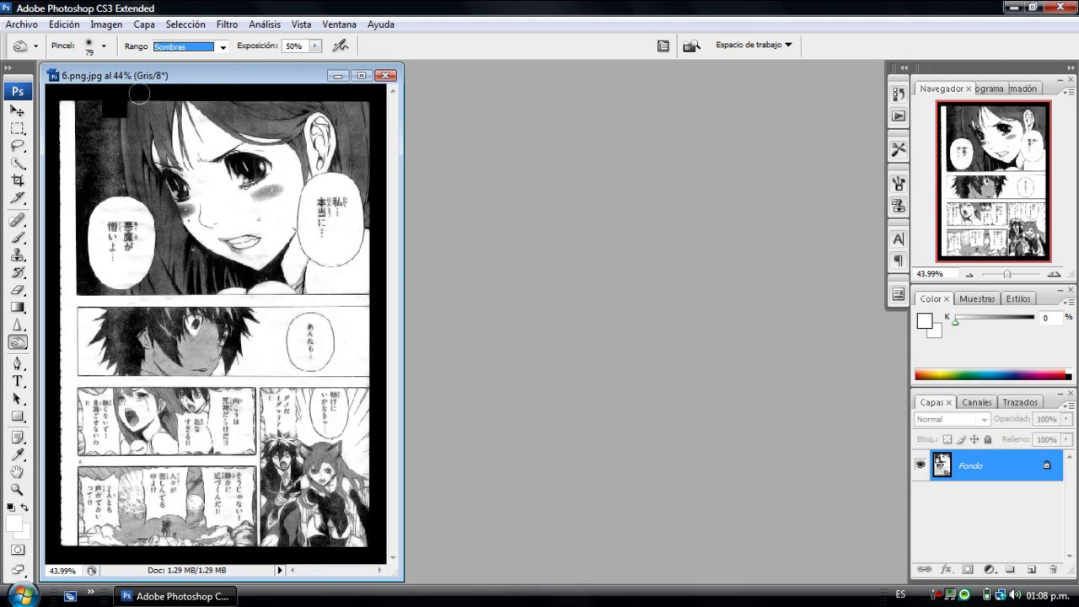
drag(96, 176, 101, 196)
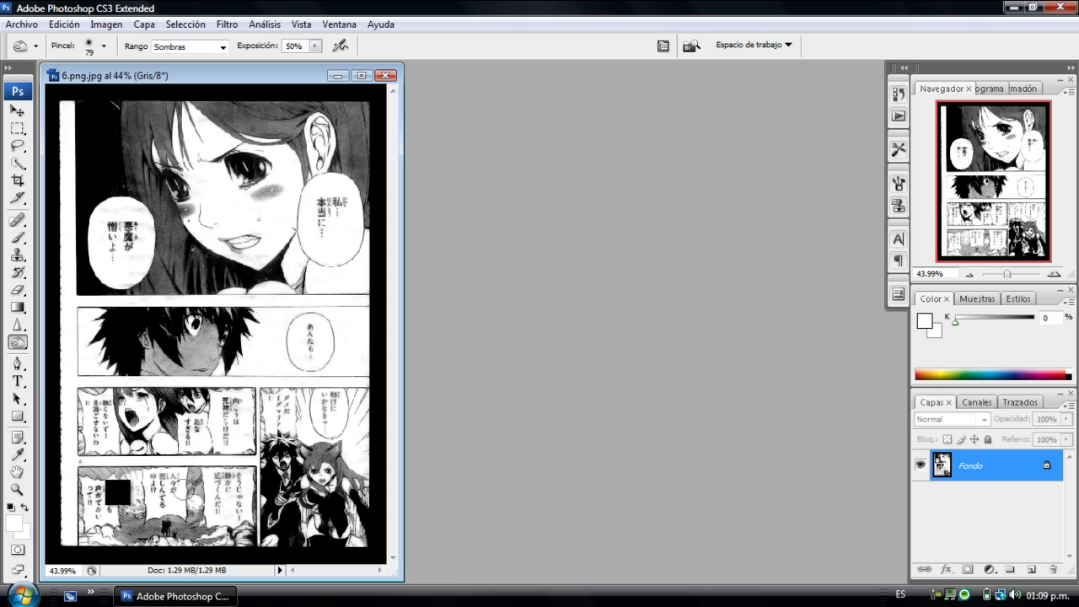
mouse_move(253, 541)
mouse_down()
mouse_move(114, 502)
mouse_move(87, 509)
mouse_move(81, 529)
mouse_move(149, 514)
mouse_move(242, 476)
mouse_up()
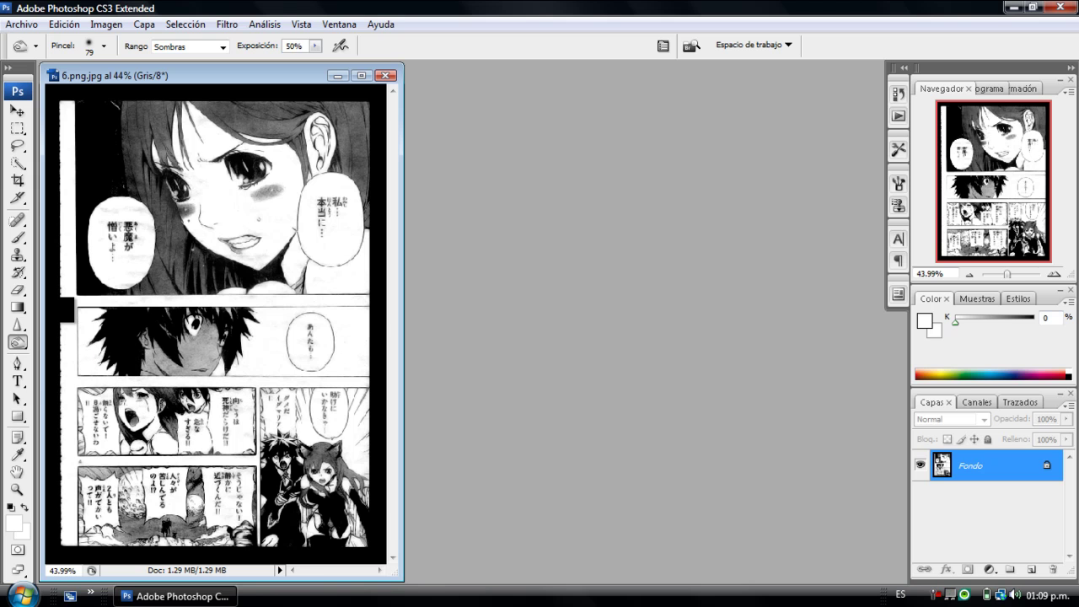
Whiten the right speech bubble of the upper panel at actual pixels, using the Dodge tool with Highlights range and 20% exposure
click(17, 490)
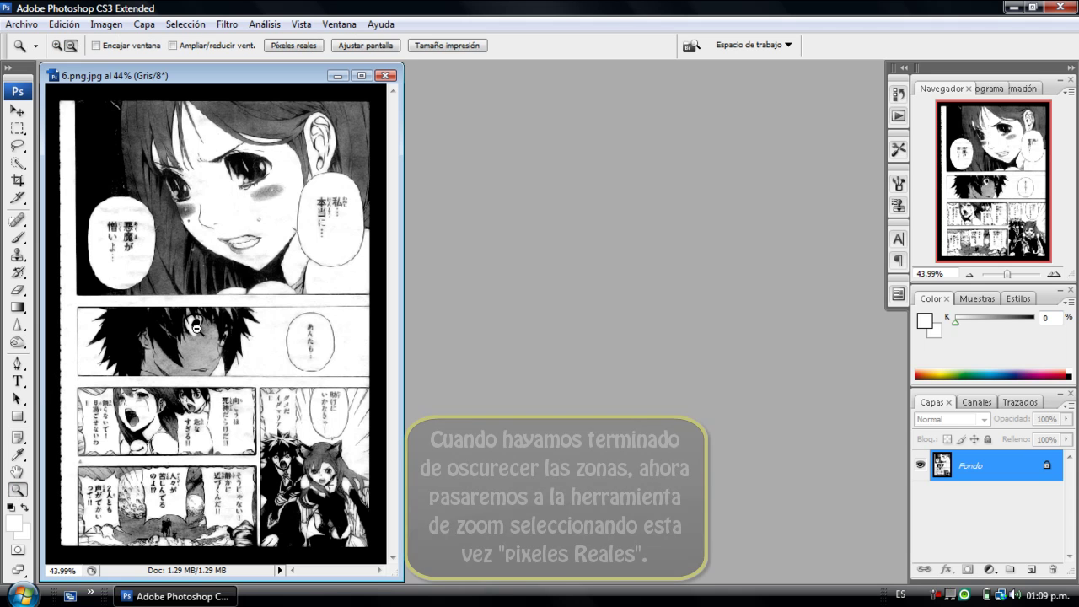
right_click(197, 332)
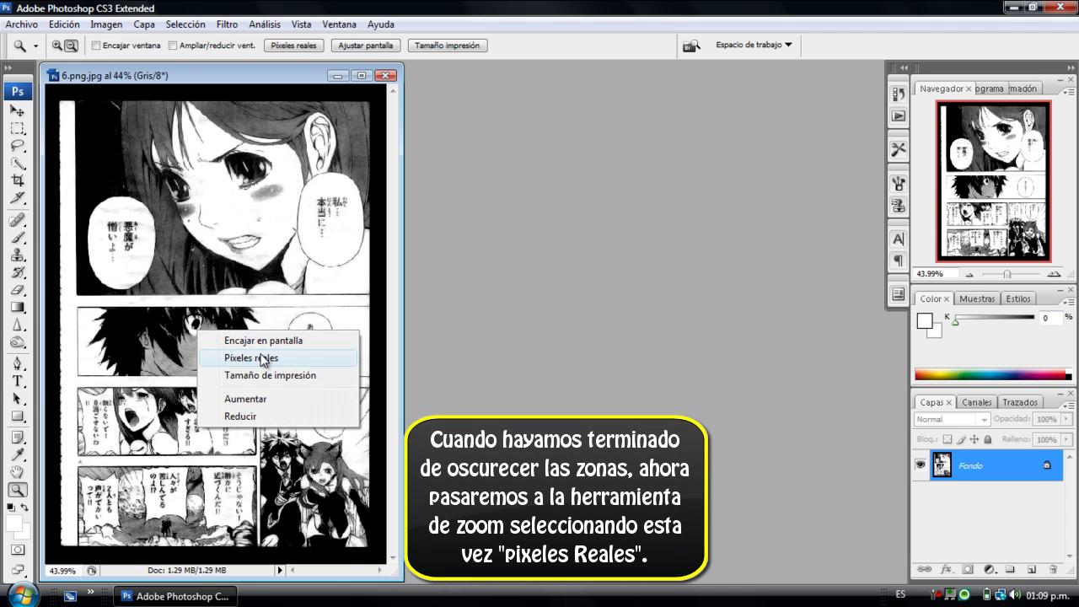
click(268, 359)
drag(1002, 200, 1029, 144)
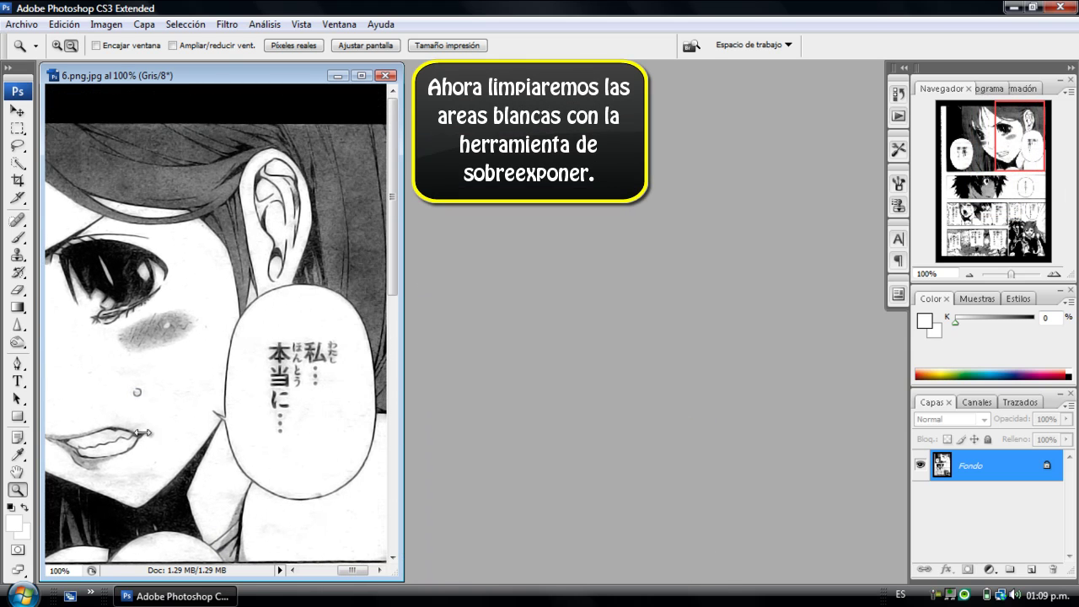
drag(17, 352, 50, 344)
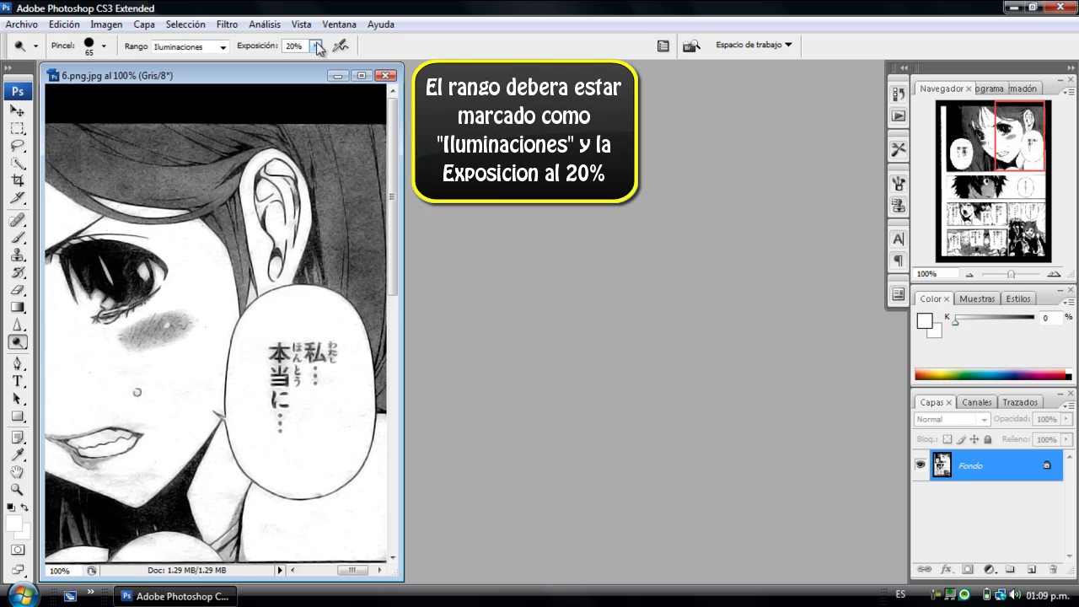
mouse_move(290, 387)
mouse_down()
mouse_move(319, 363)
mouse_move(267, 402)
mouse_move(302, 336)
mouse_move(315, 393)
mouse_up()
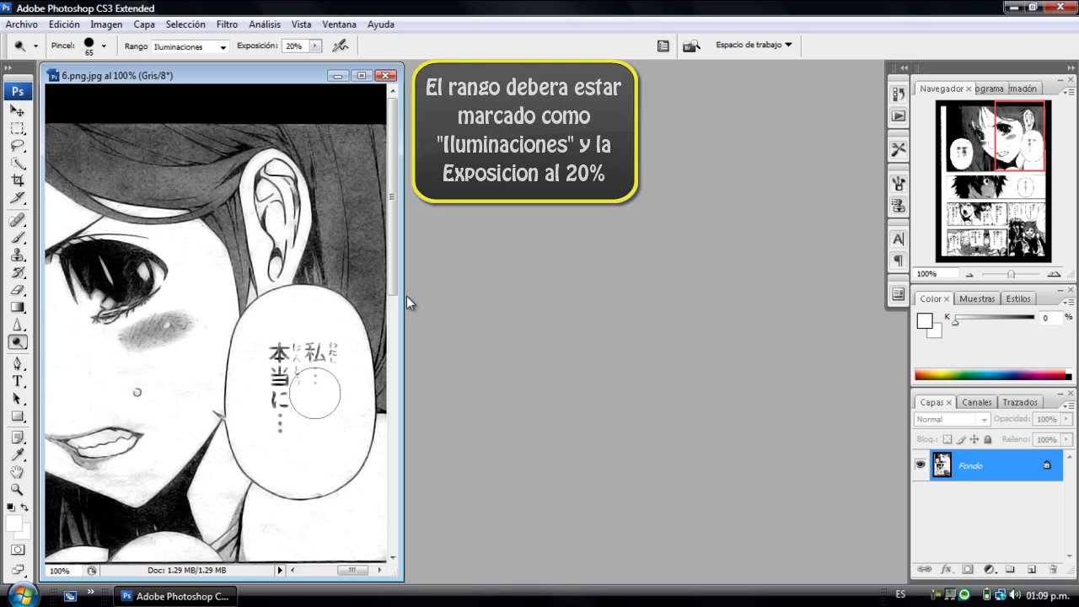
Dodge the white areas of the girl's face and ear and the left speech bubble in the upper panel
drag(1011, 135, 970, 133)
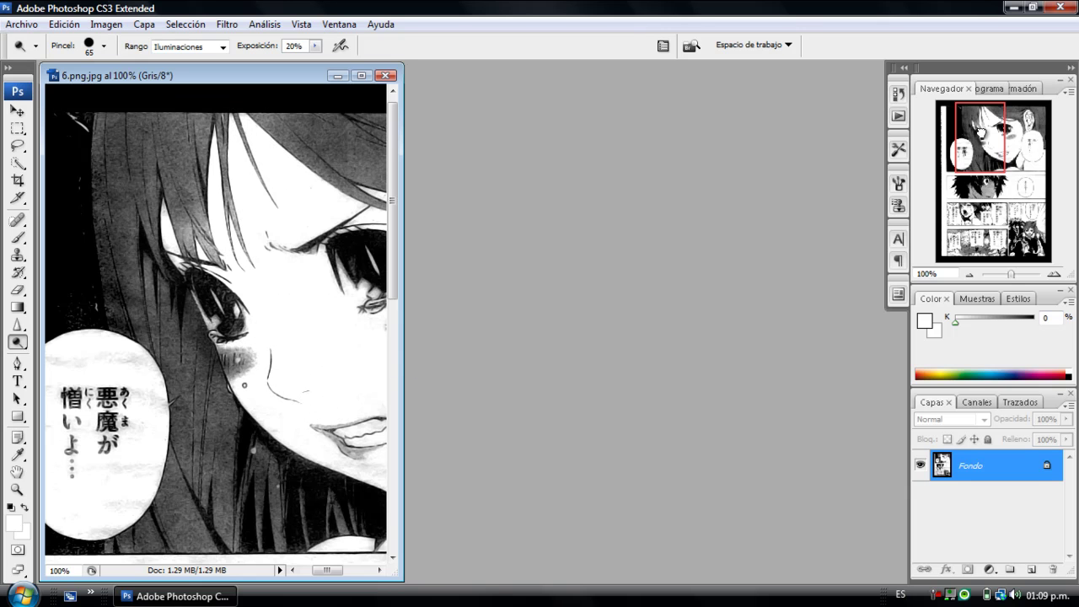
drag(981, 132, 1016, 125)
mouse_move(327, 203)
mouse_down()
mouse_move(302, 250)
mouse_move(302, 187)
mouse_up()
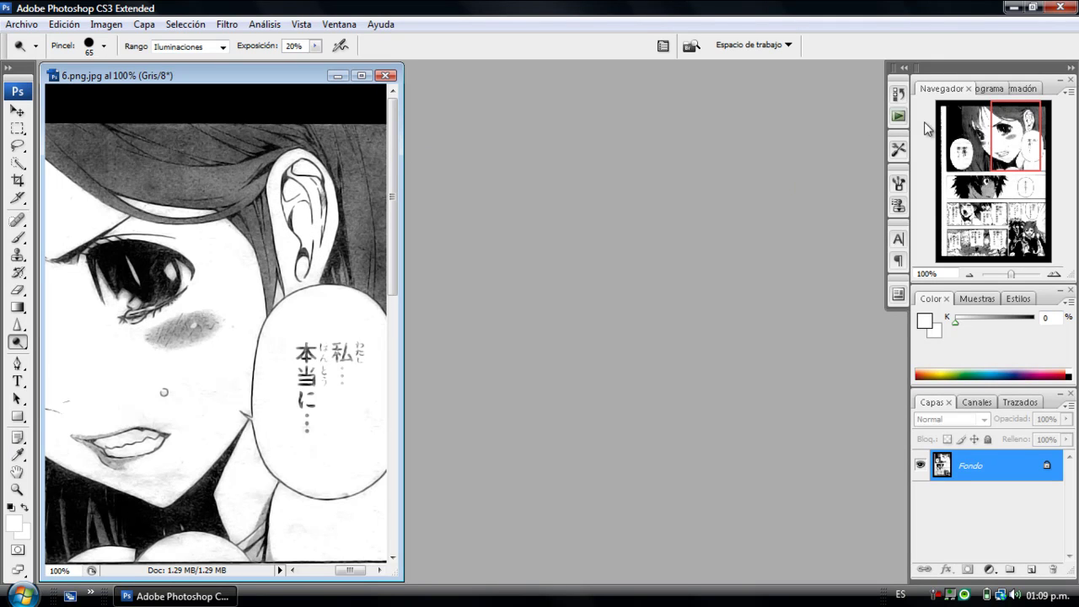
drag(1006, 138, 963, 153)
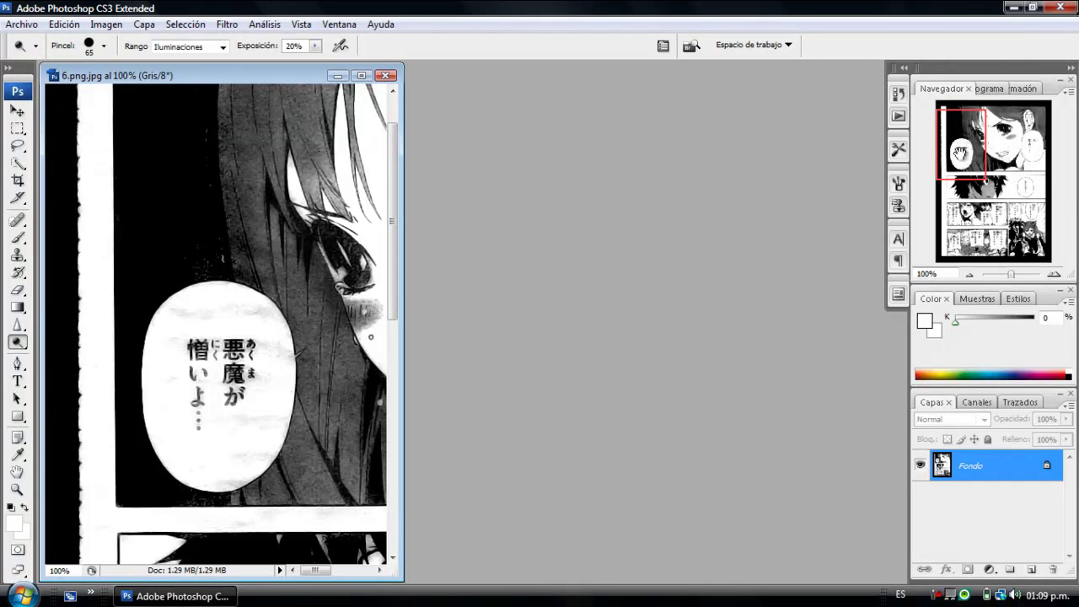
mouse_move(252, 325)
mouse_down()
mouse_move(273, 344)
mouse_move(250, 346)
mouse_move(239, 326)
mouse_move(227, 440)
mouse_move(196, 408)
mouse_move(203, 389)
mouse_move(221, 421)
mouse_move(208, 345)
mouse_move(196, 394)
mouse_move(179, 328)
mouse_move(239, 375)
mouse_move(241, 428)
mouse_up()
Dodge the white areas of the middle panel, its surrounding gutters and the lower-right panel with the two characters
drag(984, 145, 1049, 183)
mouse_move(217, 328)
mouse_down()
mouse_move(188, 336)
mouse_move(221, 360)
mouse_move(215, 398)
mouse_move(225, 378)
mouse_move(192, 355)
mouse_move(180, 315)
mouse_up()
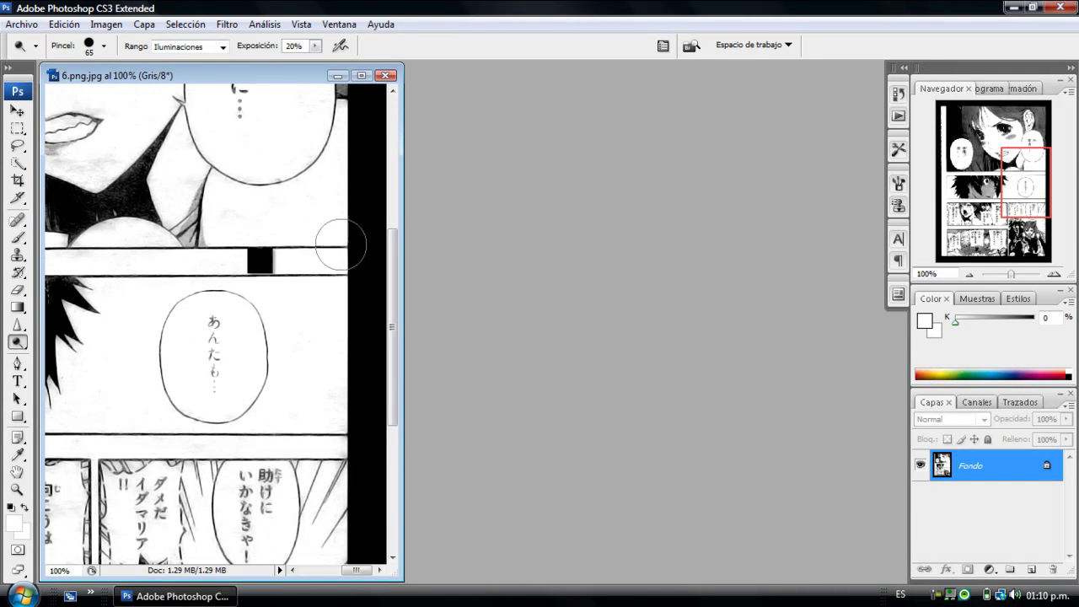
drag(1015, 211, 956, 215)
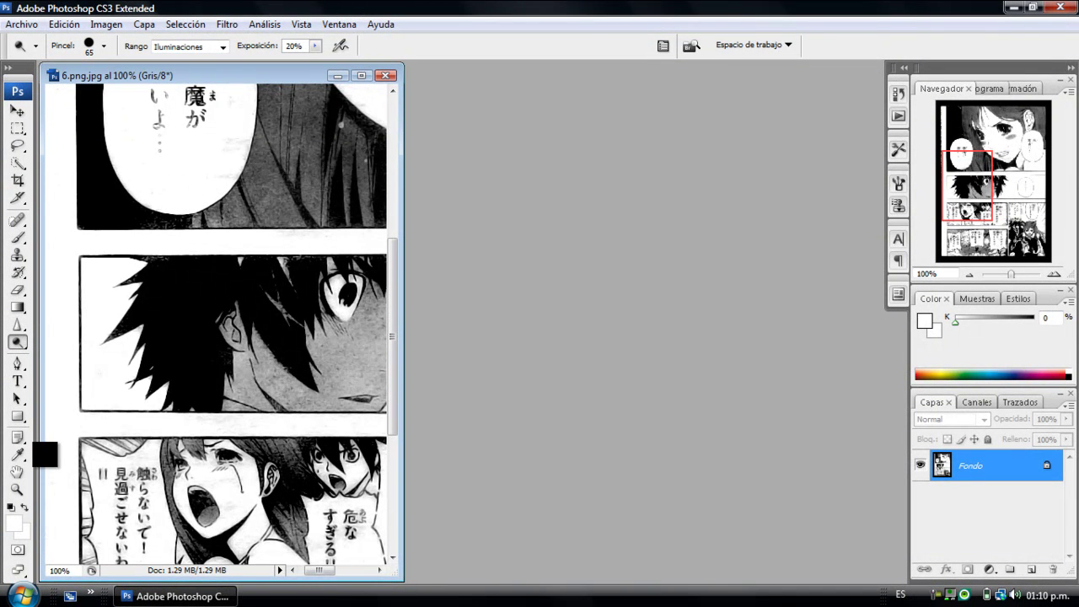
drag(977, 213, 1034, 253)
mouse_move(245, 348)
mouse_down()
mouse_move(221, 376)
mouse_move(261, 362)
mouse_move(267, 394)
mouse_move(222, 381)
mouse_move(140, 314)
mouse_move(171, 295)
mouse_move(175, 429)
mouse_up()
mouse_move(173, 378)
mouse_down()
mouse_move(118, 515)
mouse_move(160, 472)
mouse_move(308, 497)
mouse_up()
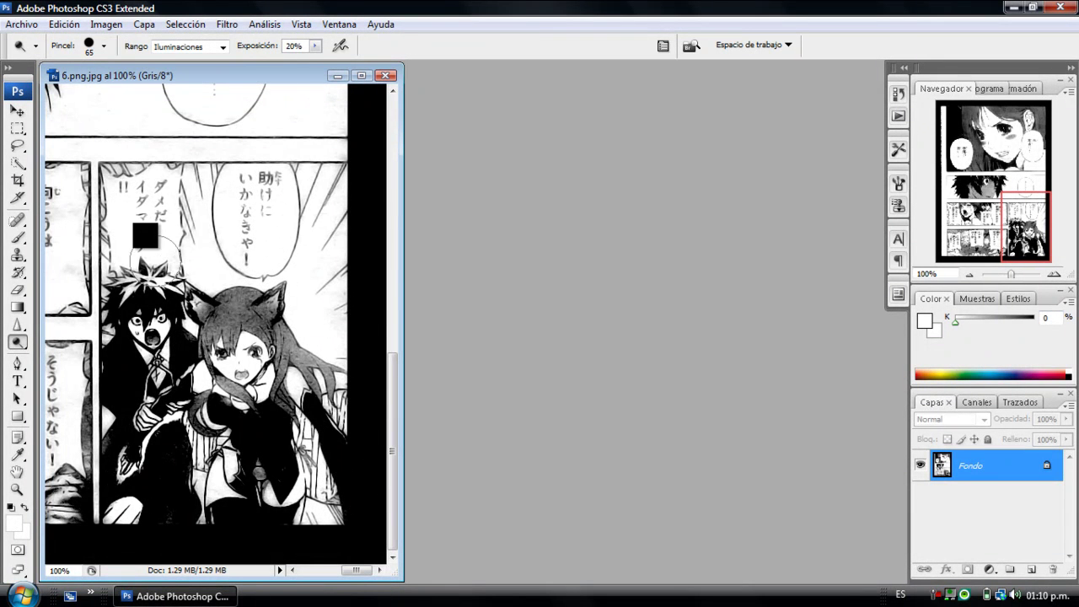
Dodge the white backgrounds, speech bubbles and margins of the two lower-left panels
drag(1030, 221, 988, 253)
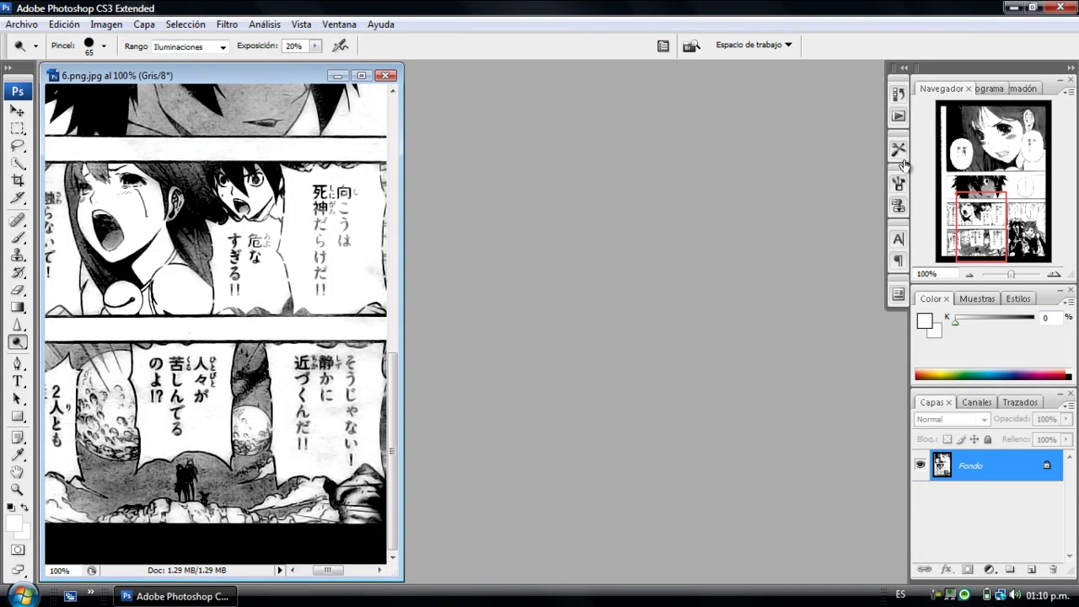
drag(977, 245, 958, 244)
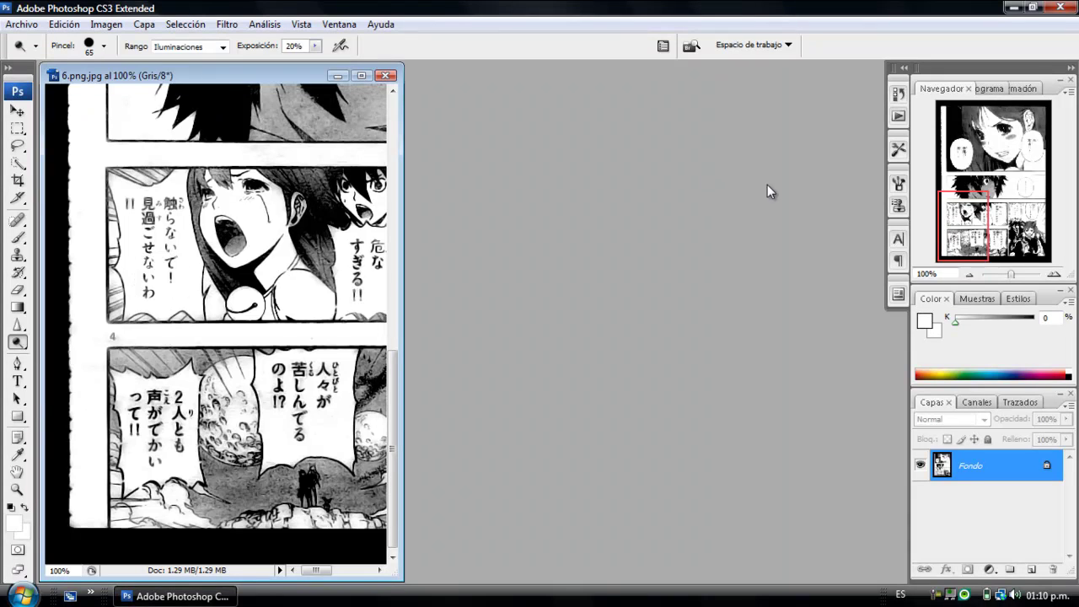
drag(983, 203, 1004, 265)
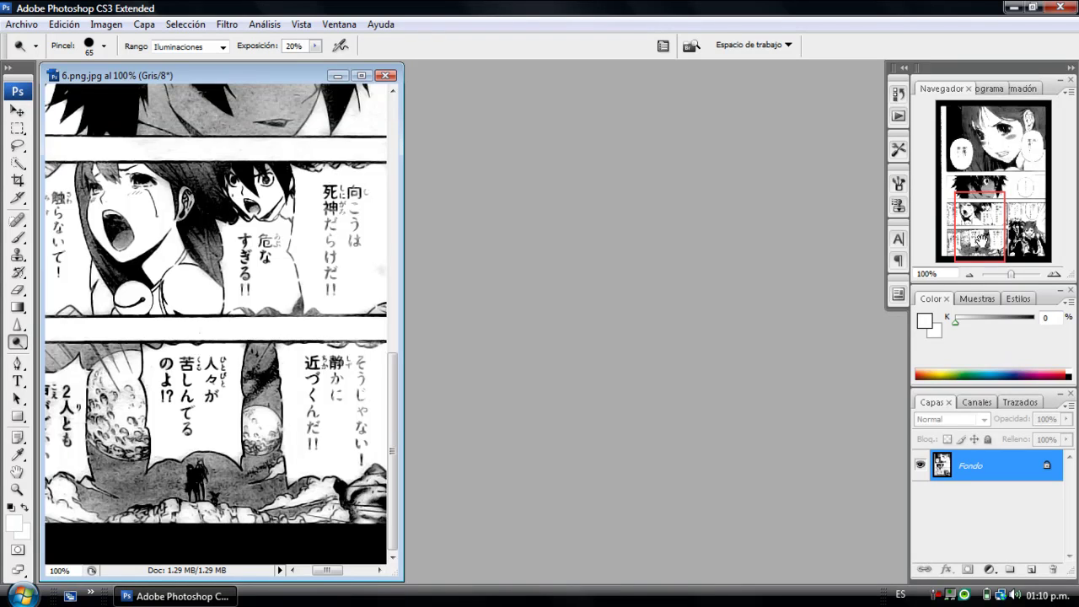
drag(980, 241, 962, 241)
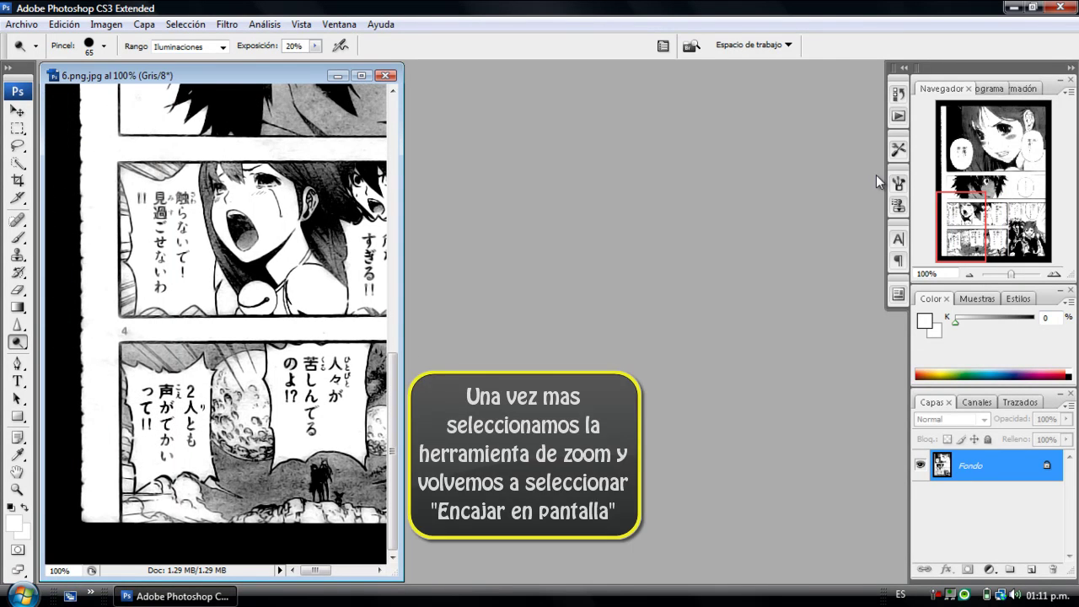
Fit the whole page on screen and frame it with the Crop tool, leaving the black background outside
click(16, 490)
right_click(220, 309)
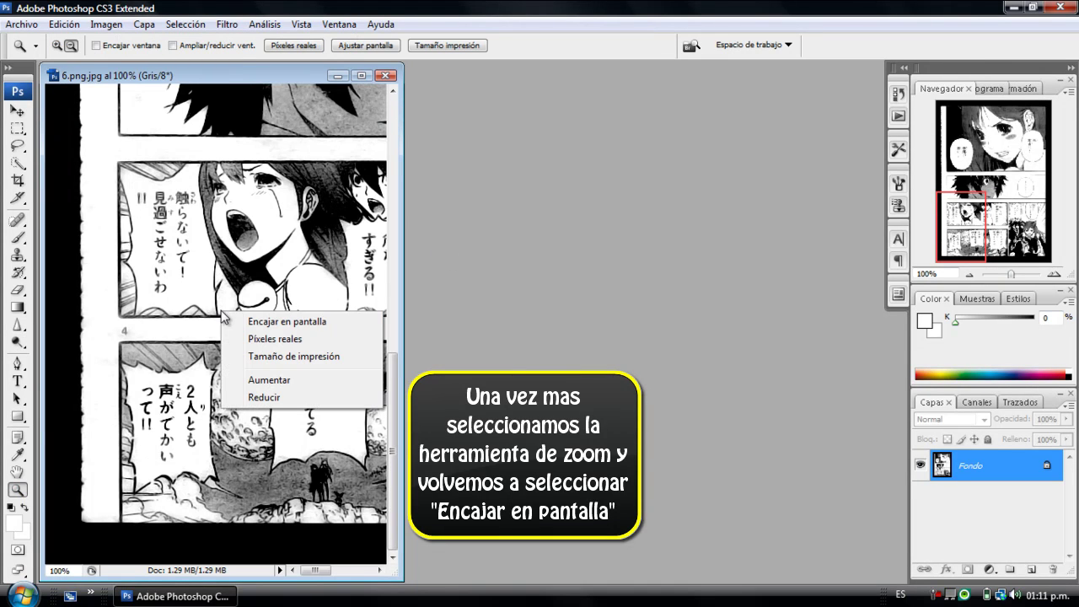
click(266, 327)
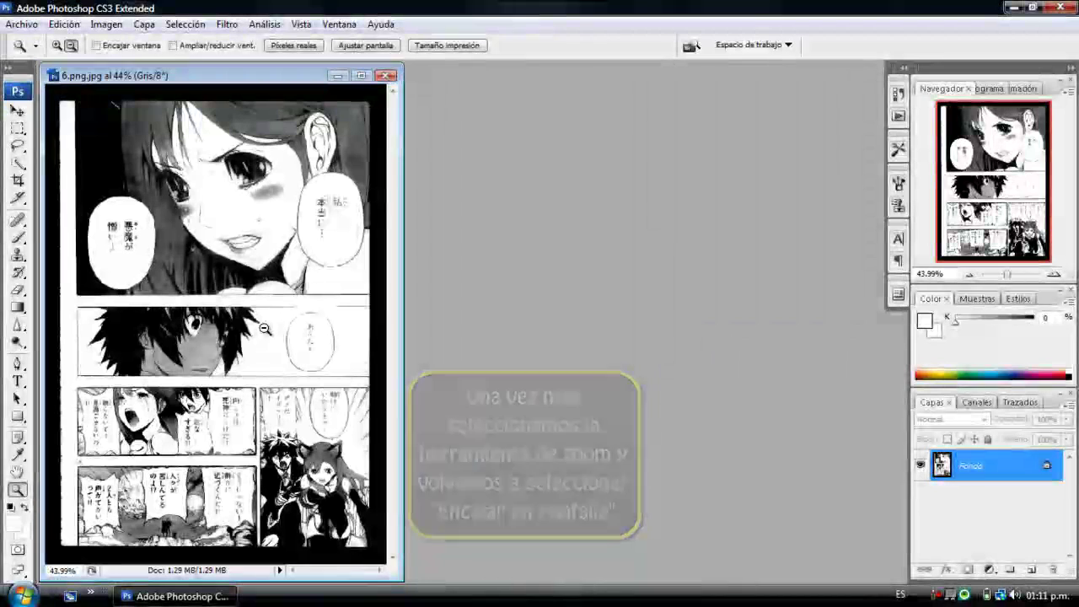
click(18, 182)
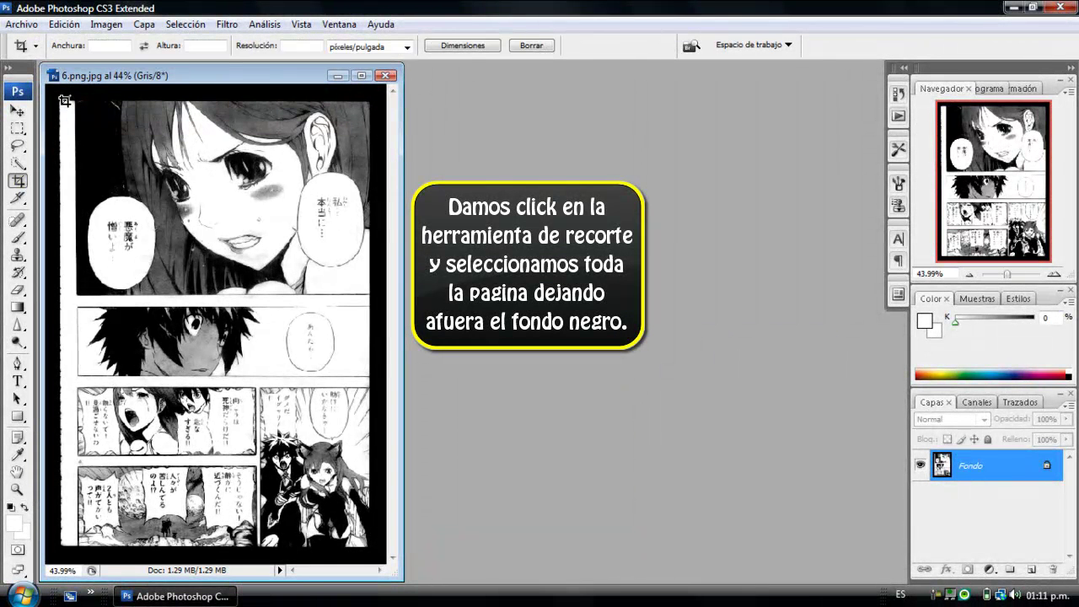
drag(64, 101, 67, 140)
drag(97, 276, 368, 544)
Lower the crop frame's upper edge slightly, apply the crop and switch to the Brush tool
right_click(263, 412)
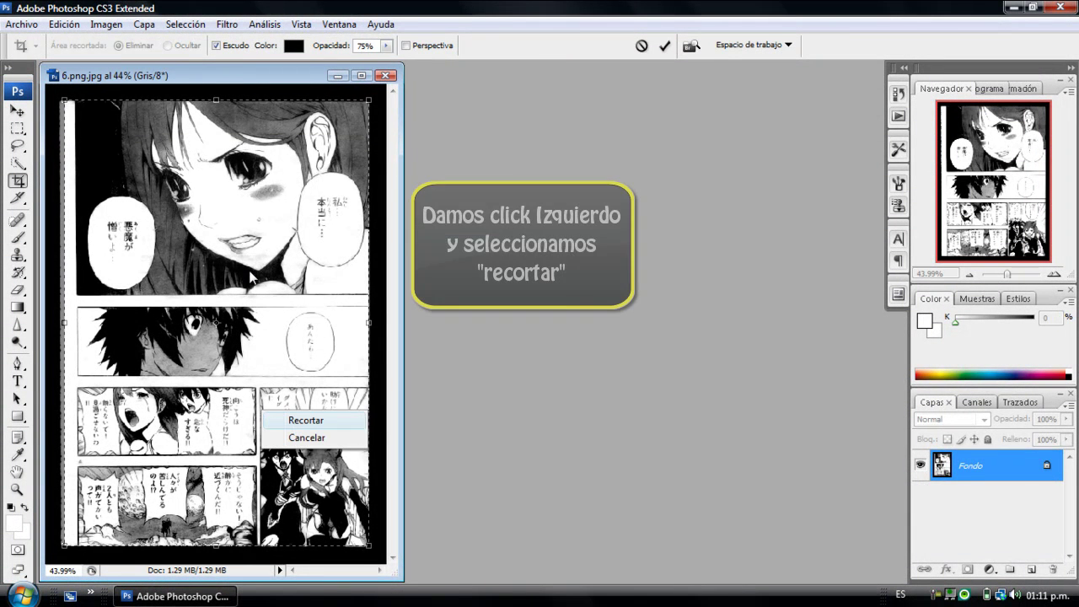
click(220, 100)
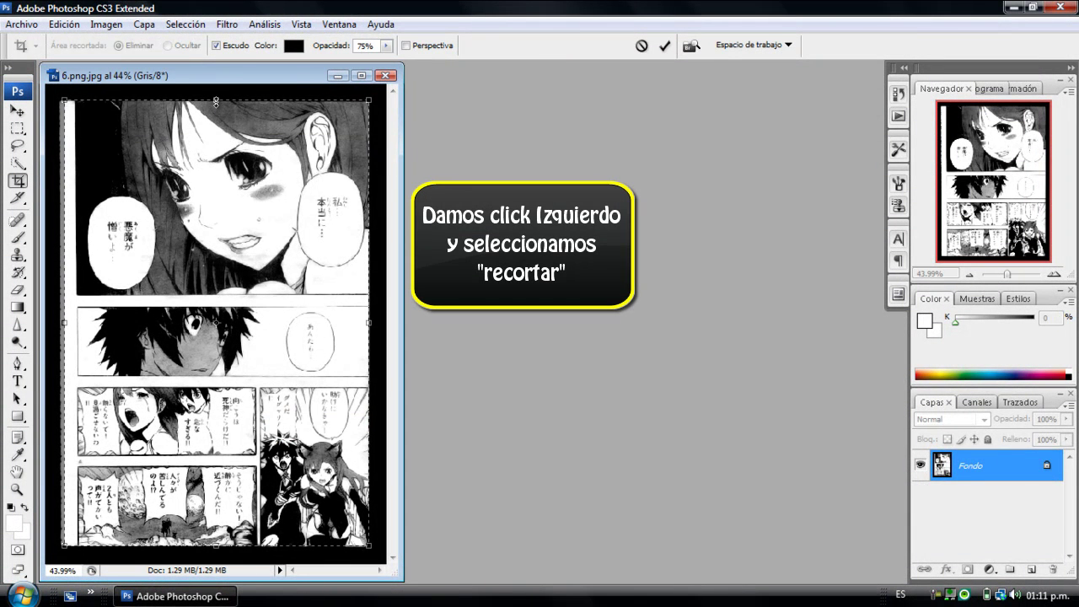
drag(217, 100, 217, 103)
right_click(239, 179)
click(257, 189)
key(b)
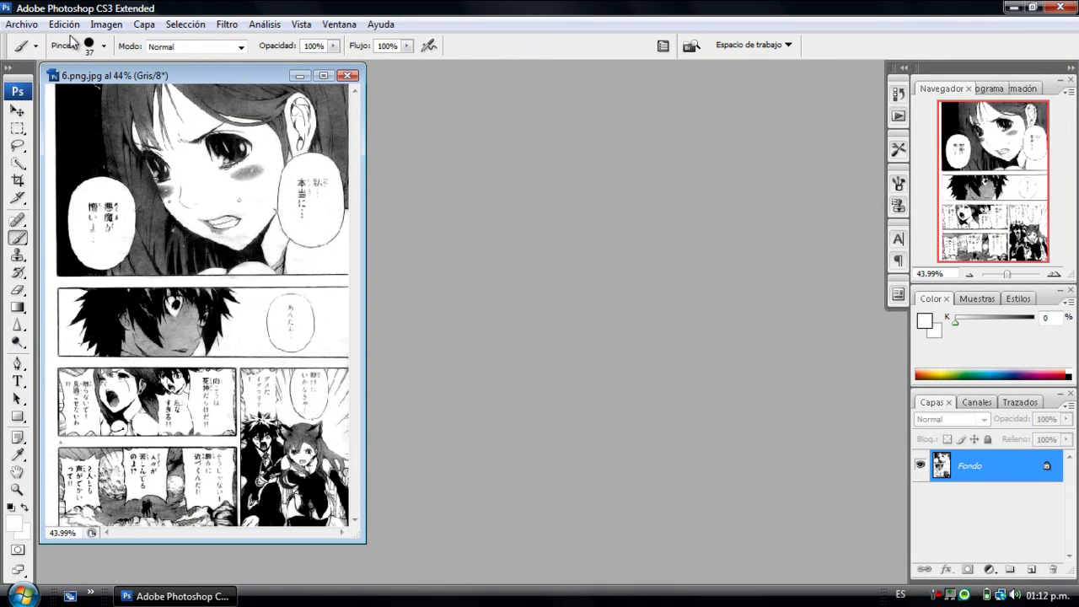
Save the cleaned page for web as a JPEG with quality 80 on the desktop, named 6t
click(18, 24)
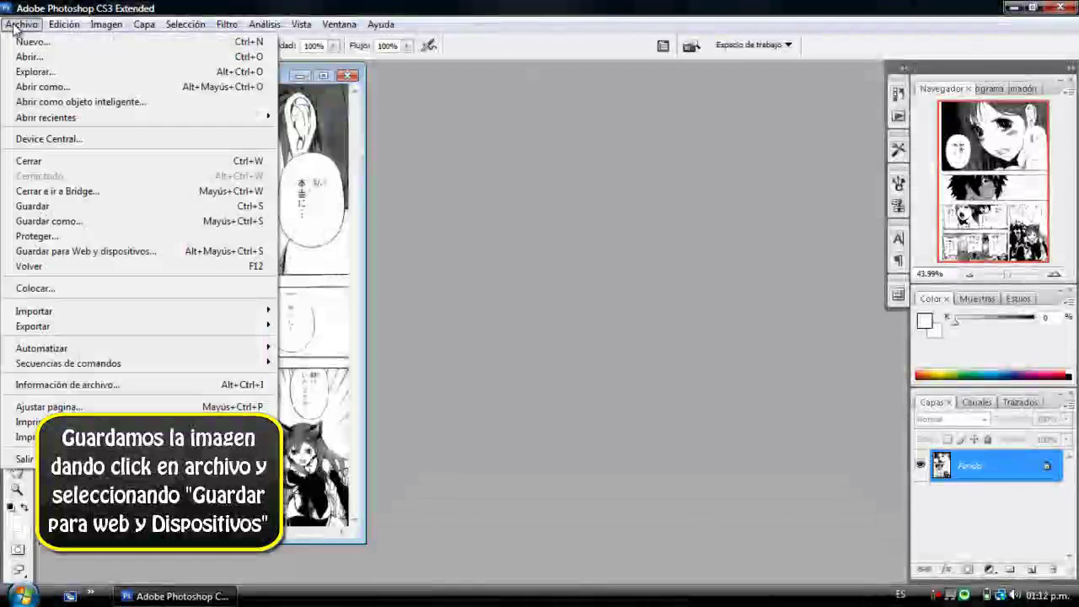
click(206, 250)
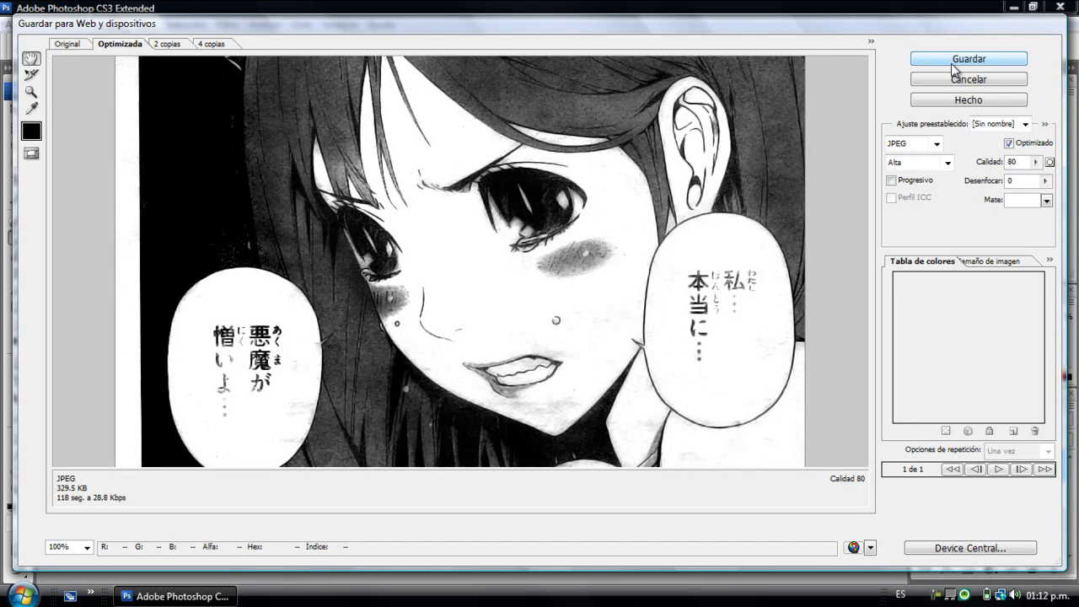
click(954, 70)
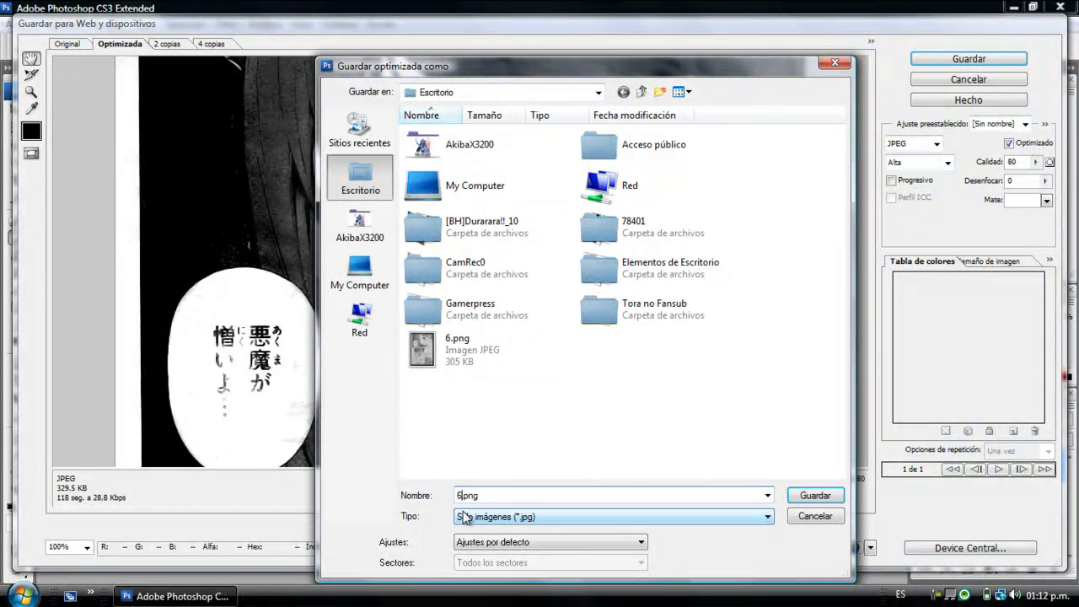
key(Return)
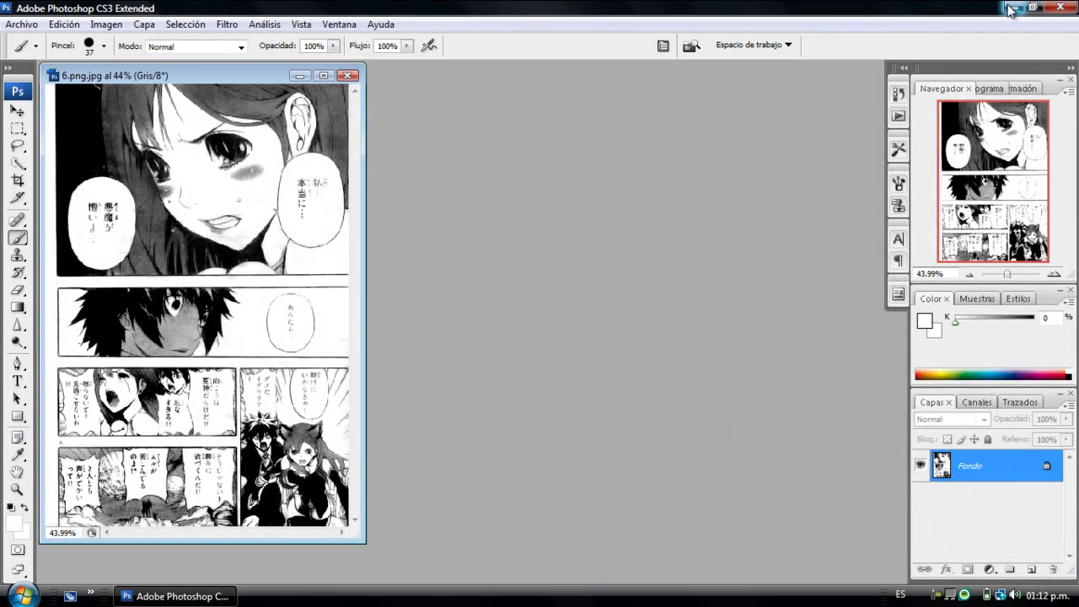
Open the original scan 6.png from the desktop in Windows Photo Gallery and compare it with the cleaned page 6t
click(1011, 7)
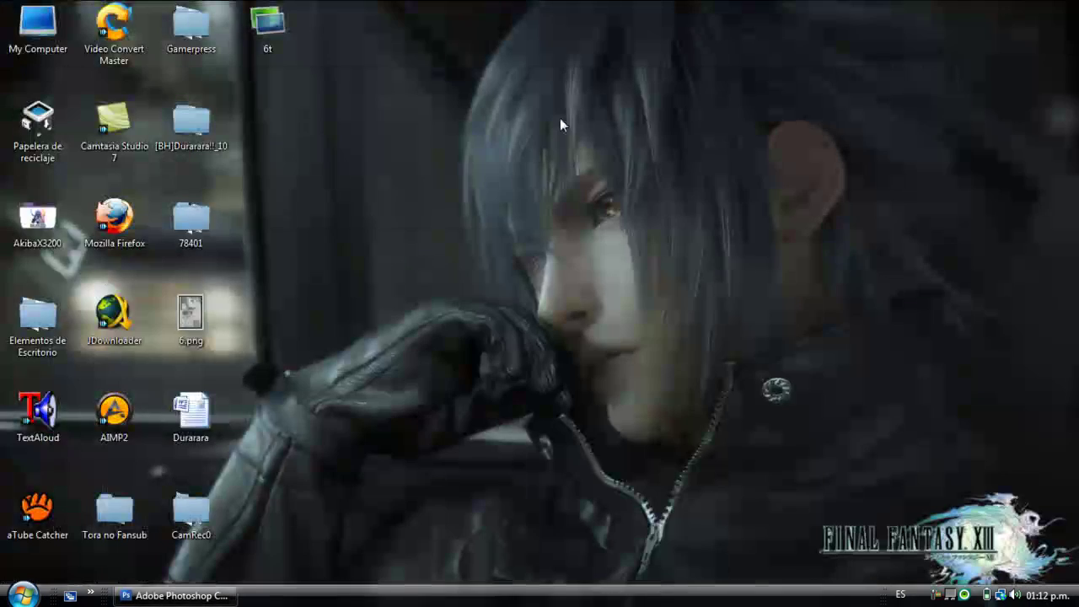
double_click(201, 320)
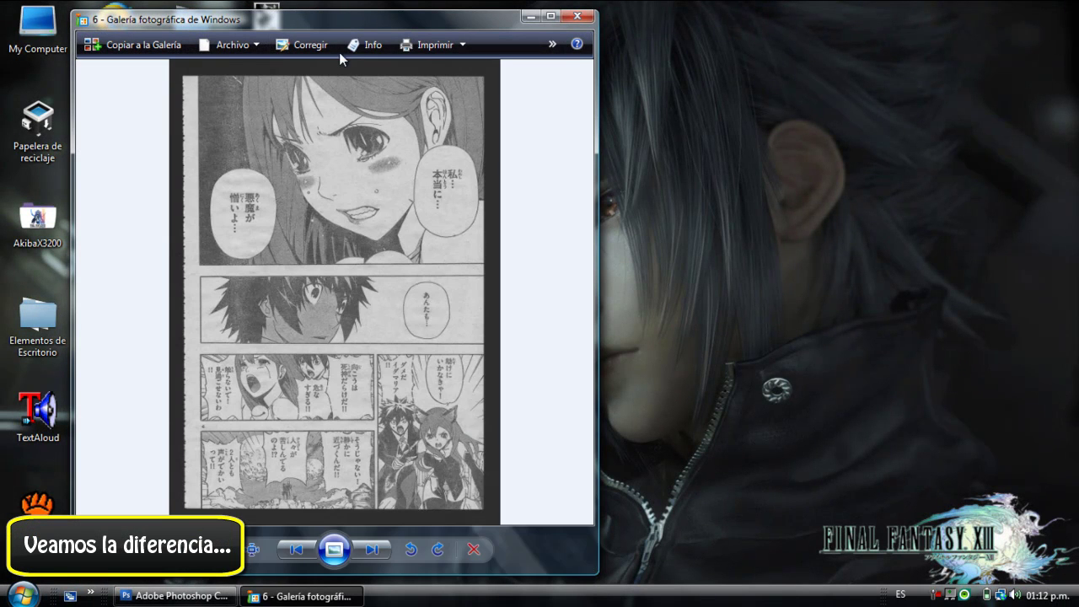
drag(333, 21, 497, 13)
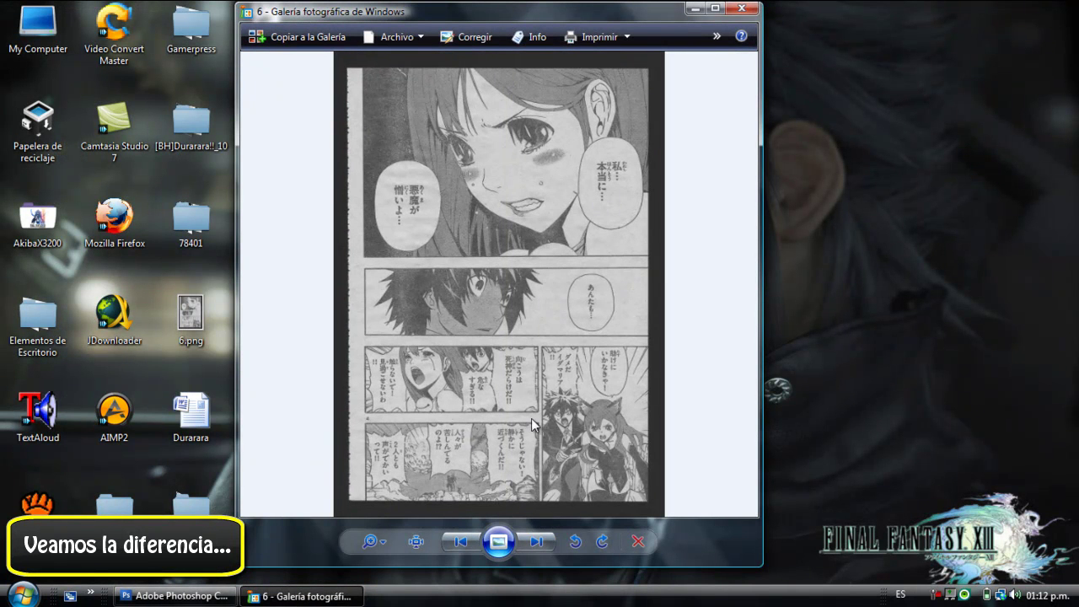
click(538, 540)
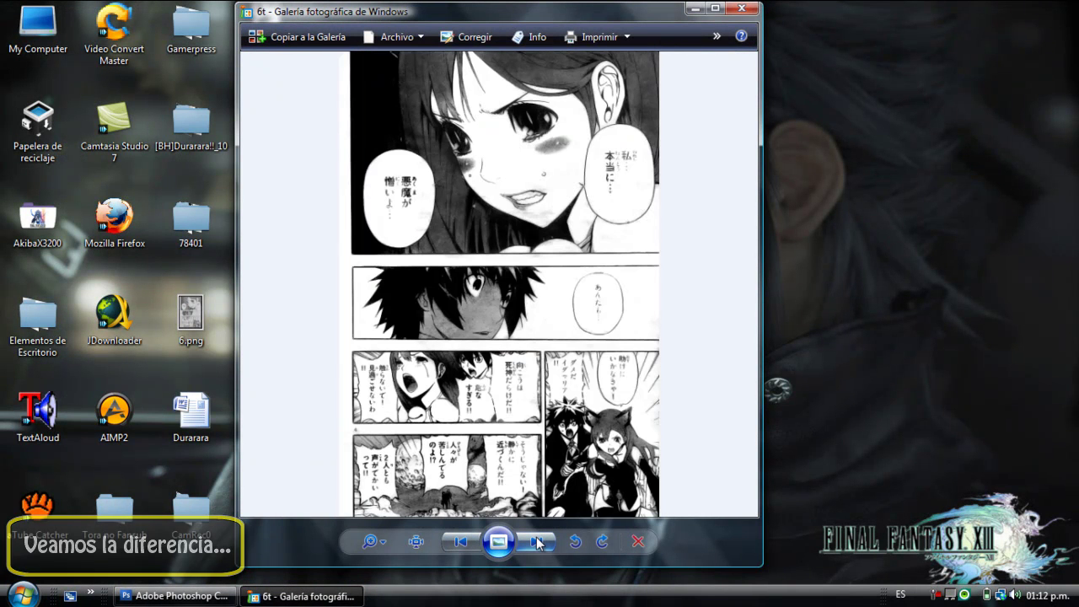